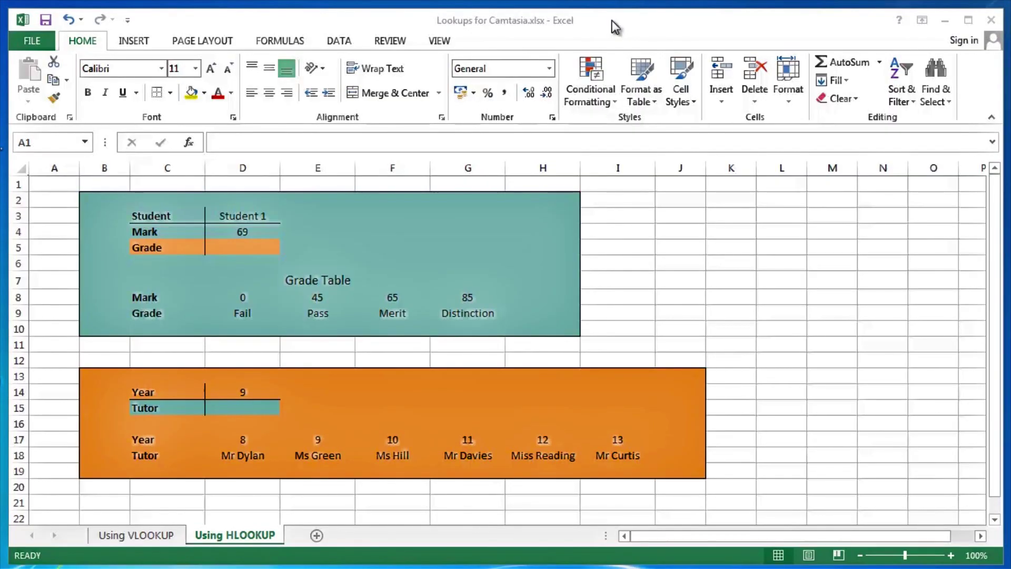
Highlight the Grade Table and the mark 69 in D4, ending on grade cell D5.
left_click(614, 27)
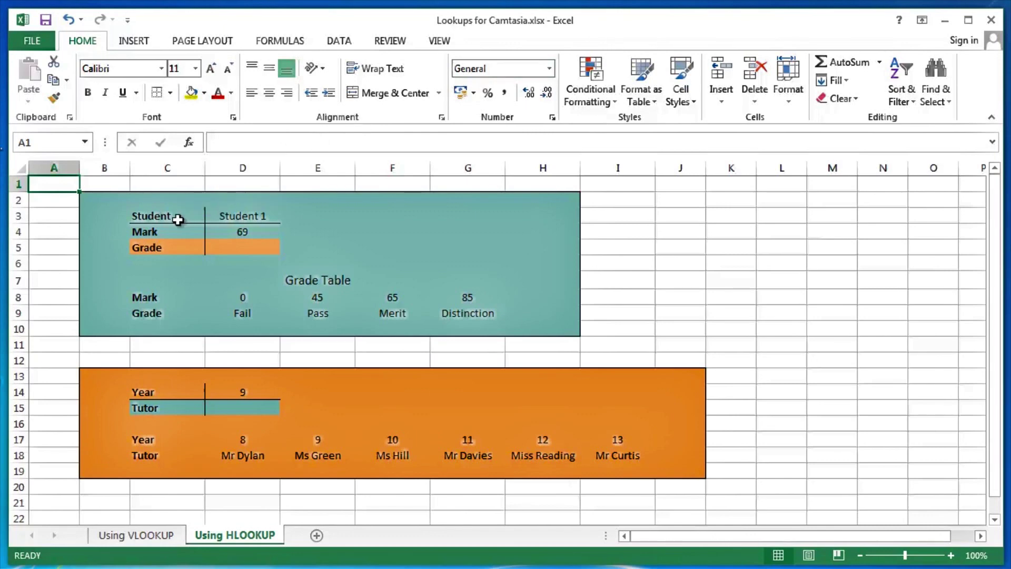
left_click_drag(161, 278, 334, 315)
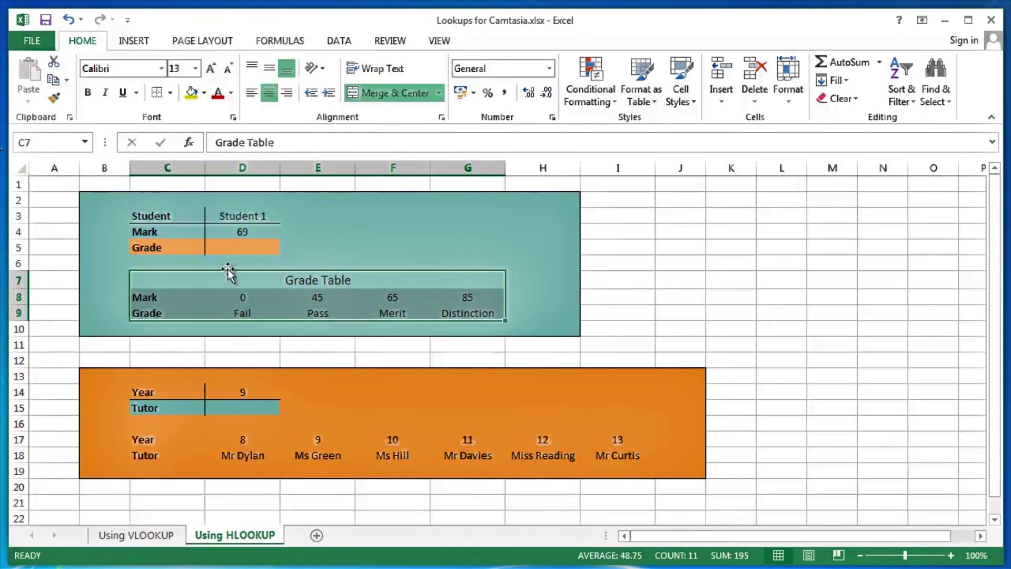
left_click(240, 215)
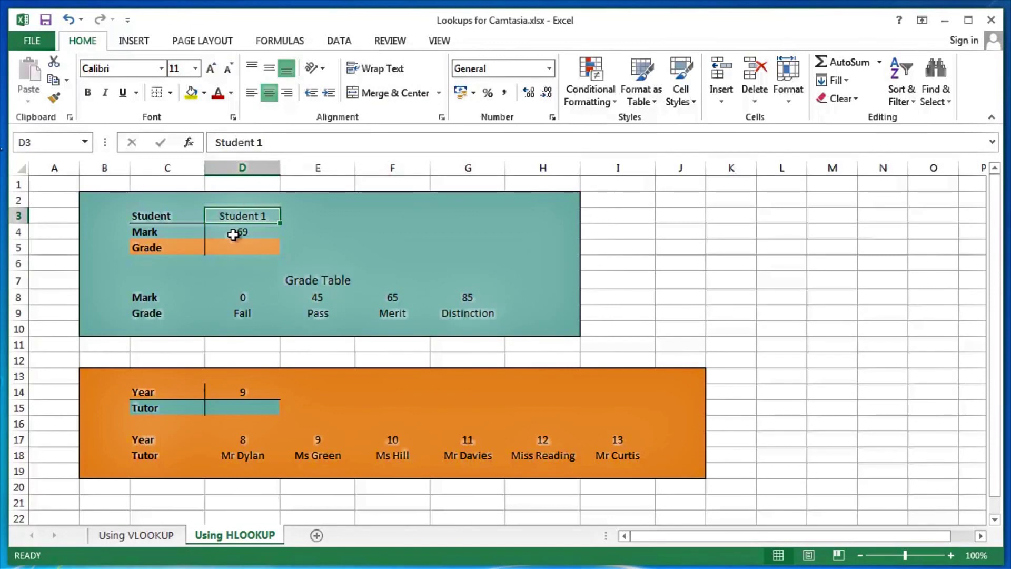
left_click(233, 235)
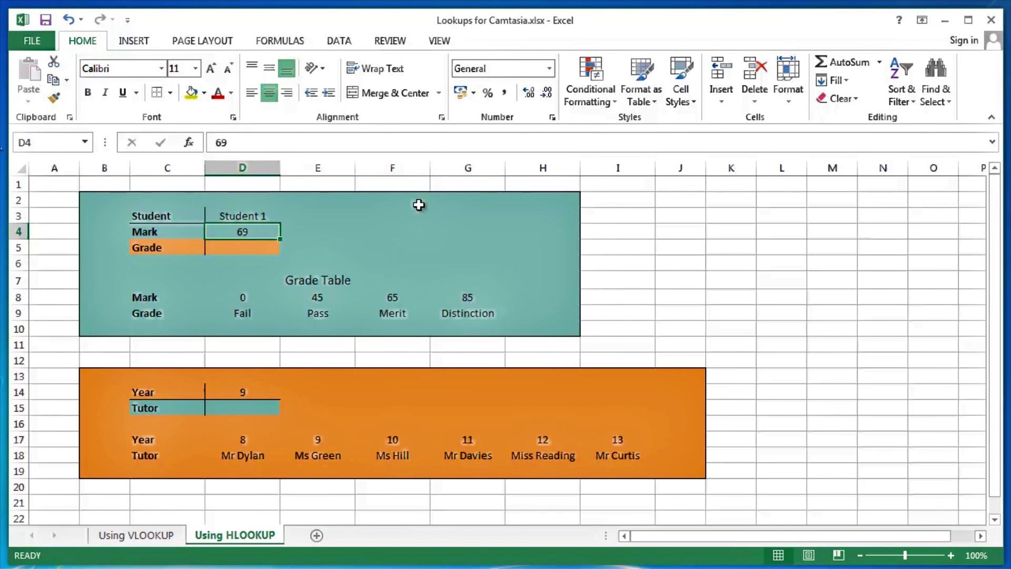
key("Down")
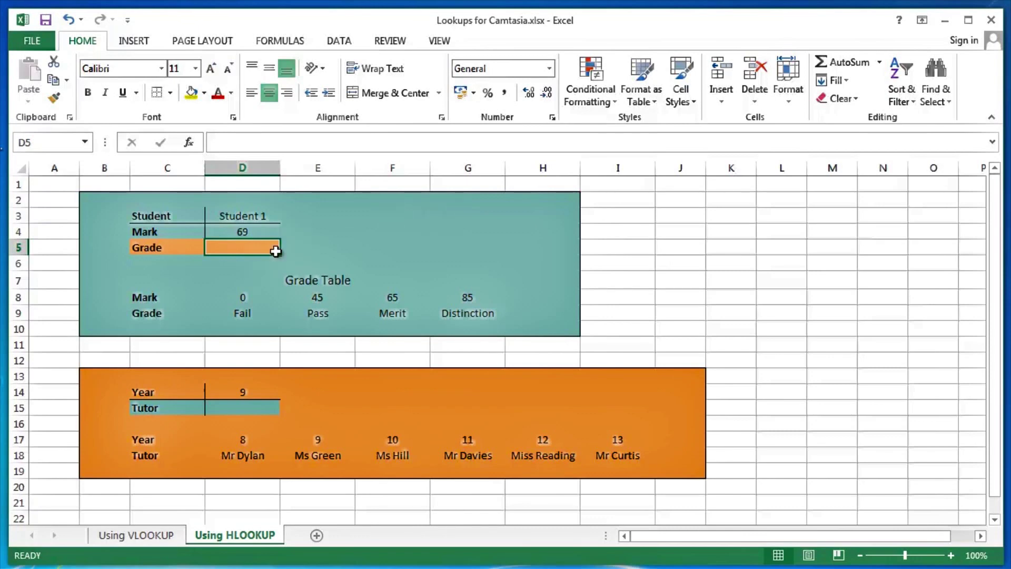
left_click_drag(167, 297, 465, 317)
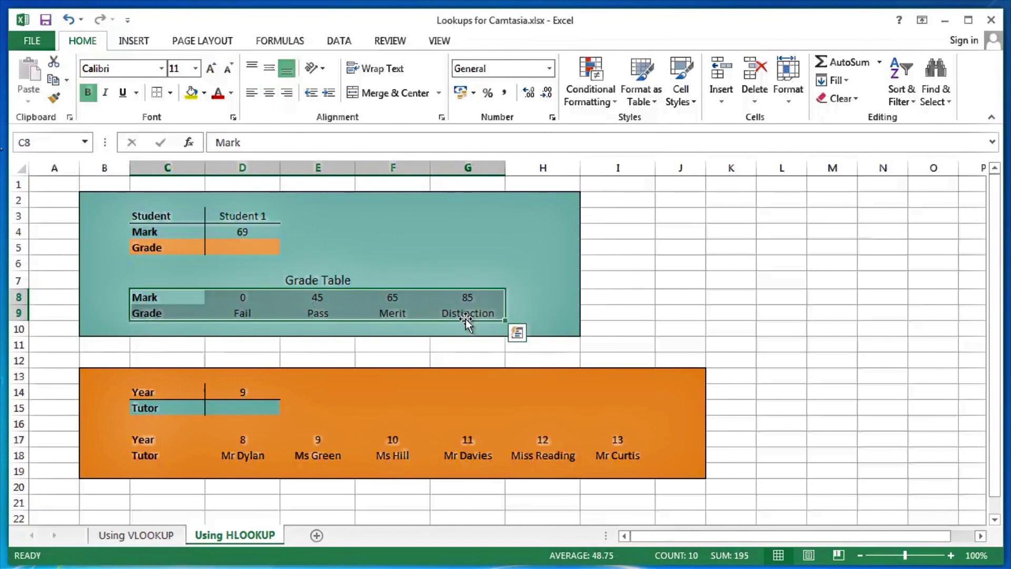
left_click(235, 245)
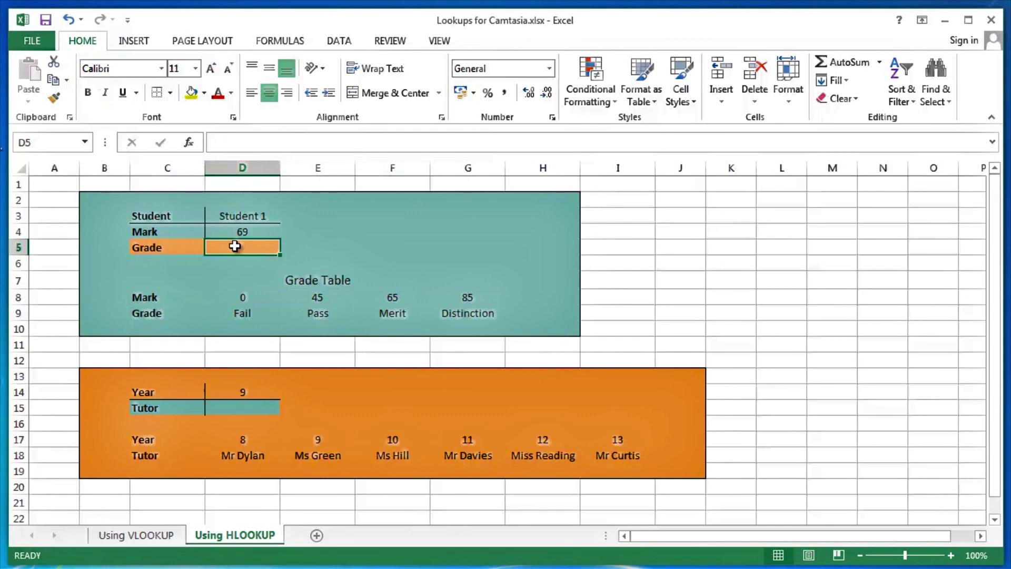
Enter =HLOOKUP(D4,D8:G9,2) in D5 so it returns Merit for the mark 69.
type("=hl")
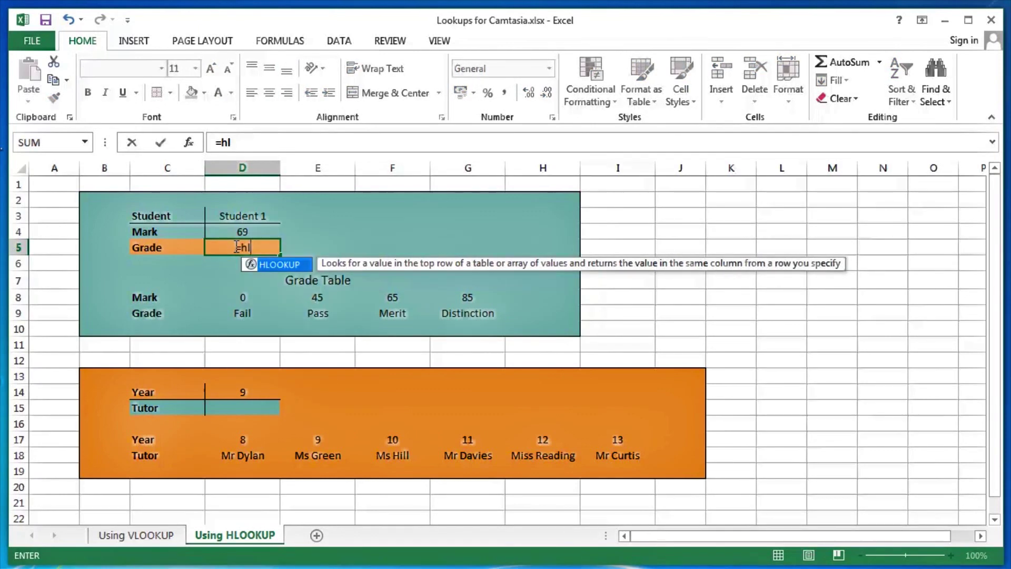
key("Tab")
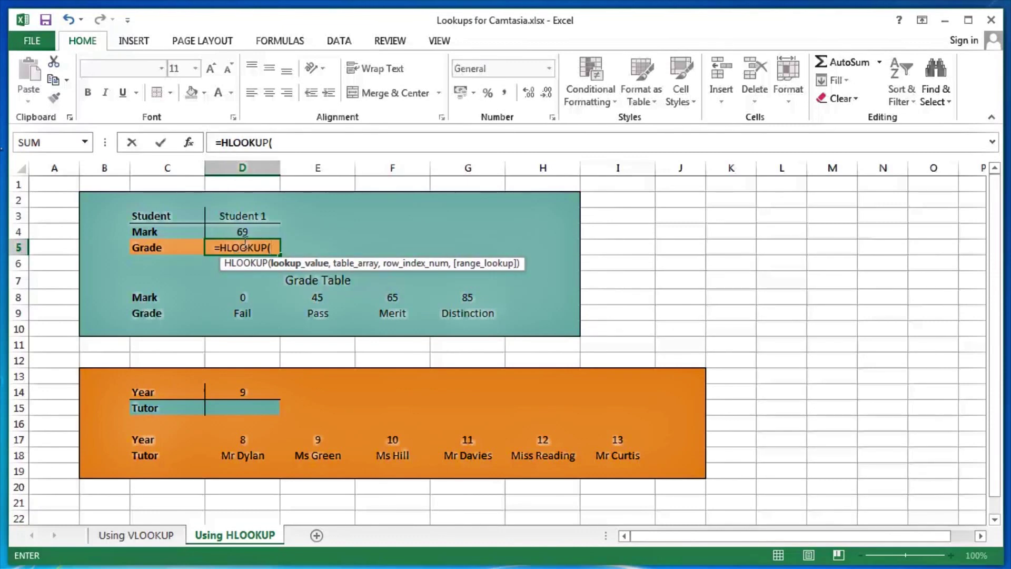
left_click(250, 233)
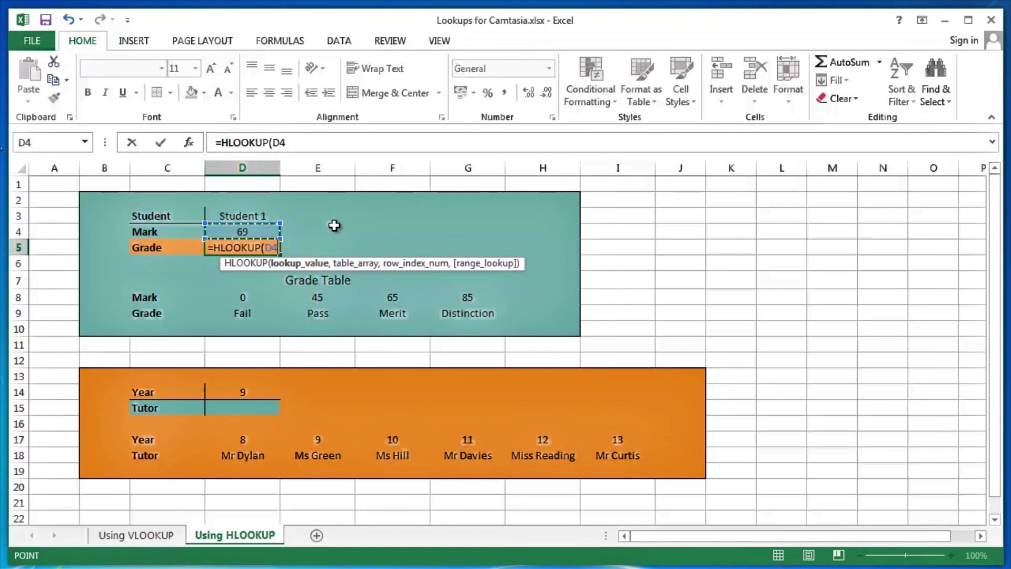
type(",")
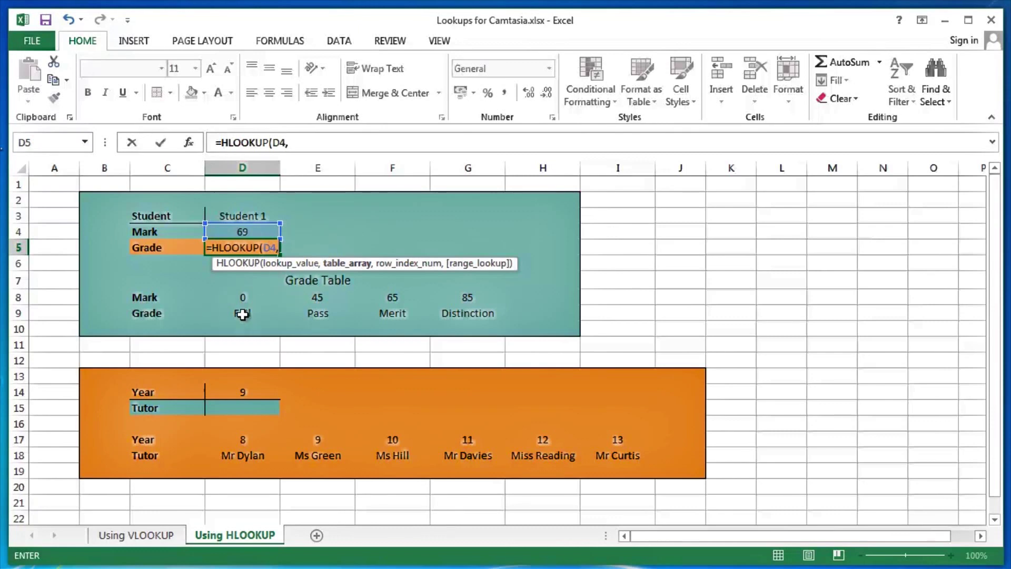
left_click_drag(243, 296, 457, 317)
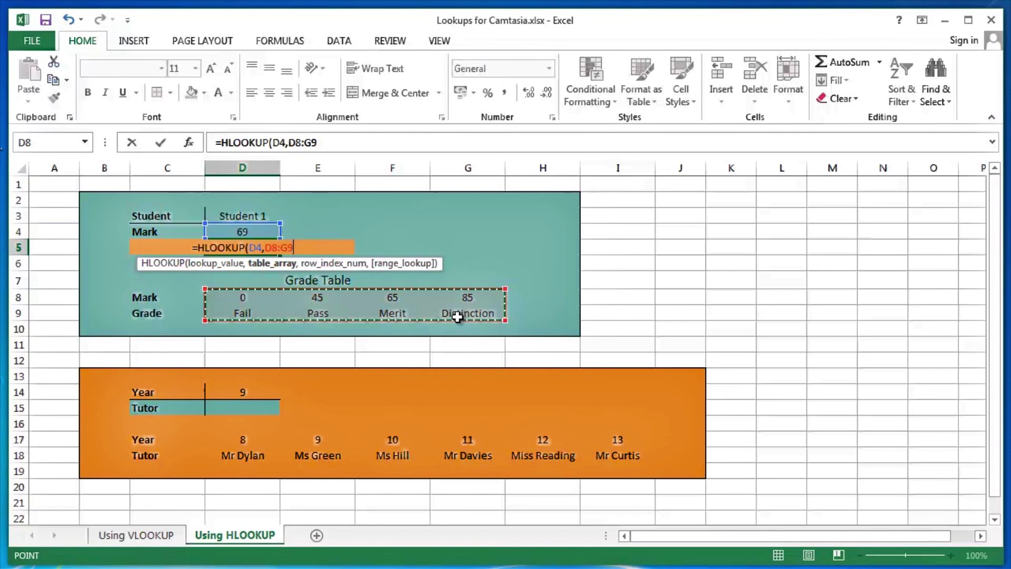
type(",")
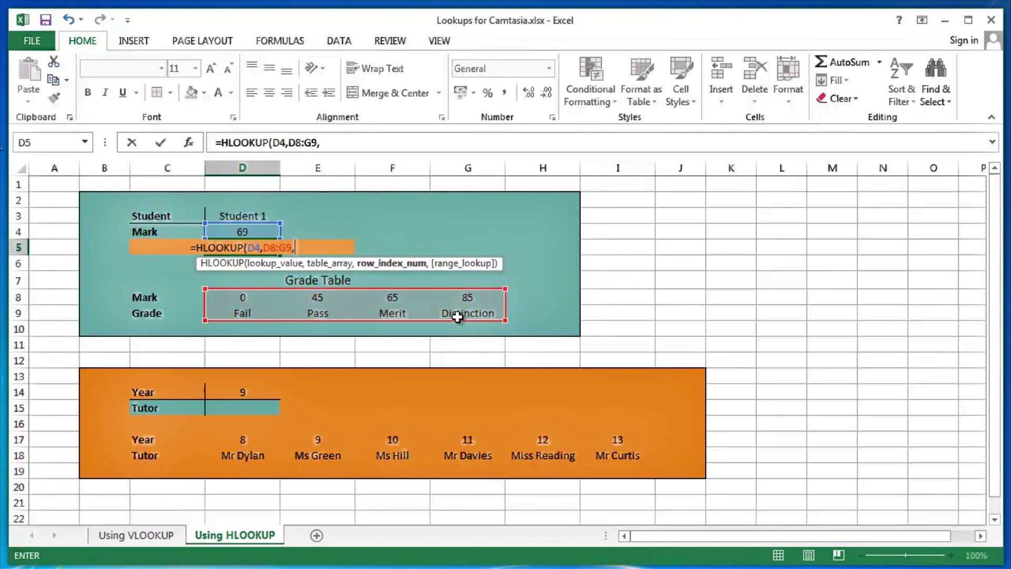
type("2")
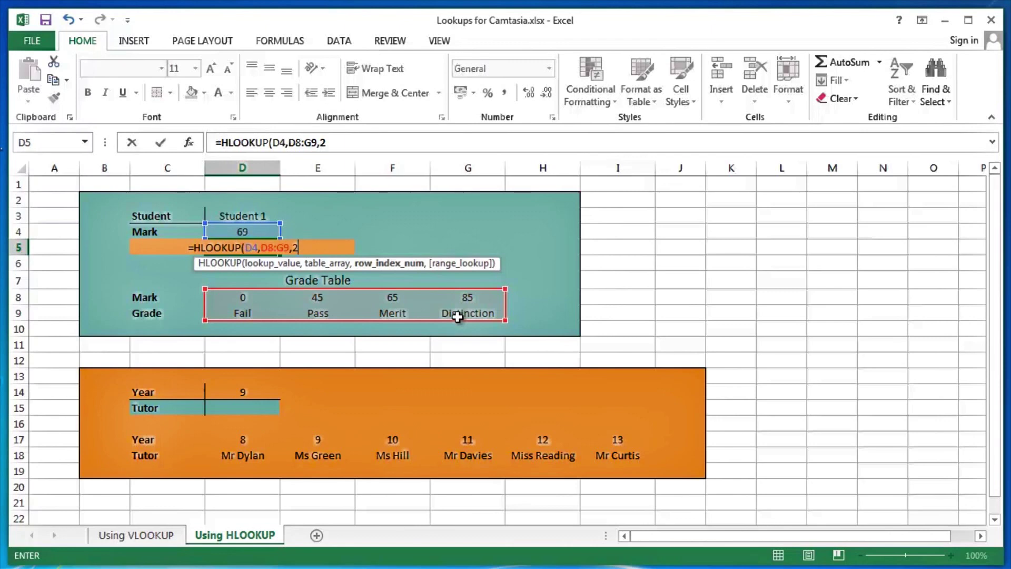
key("Return")
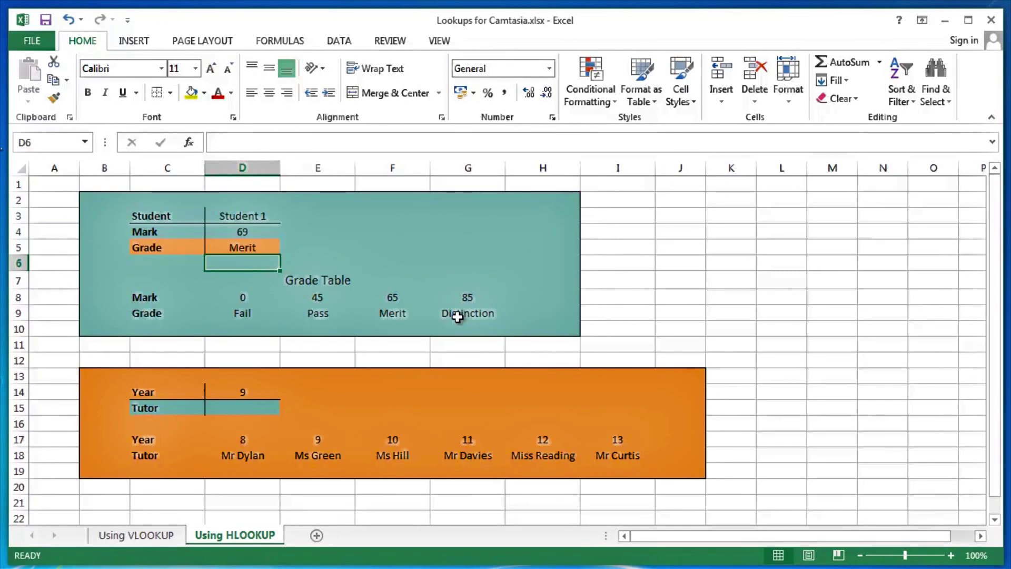
Change Student 1's mark in D4 to 87 and review D5's HLOOKUP, now returning Distinction.
key("Up")
key("Up")
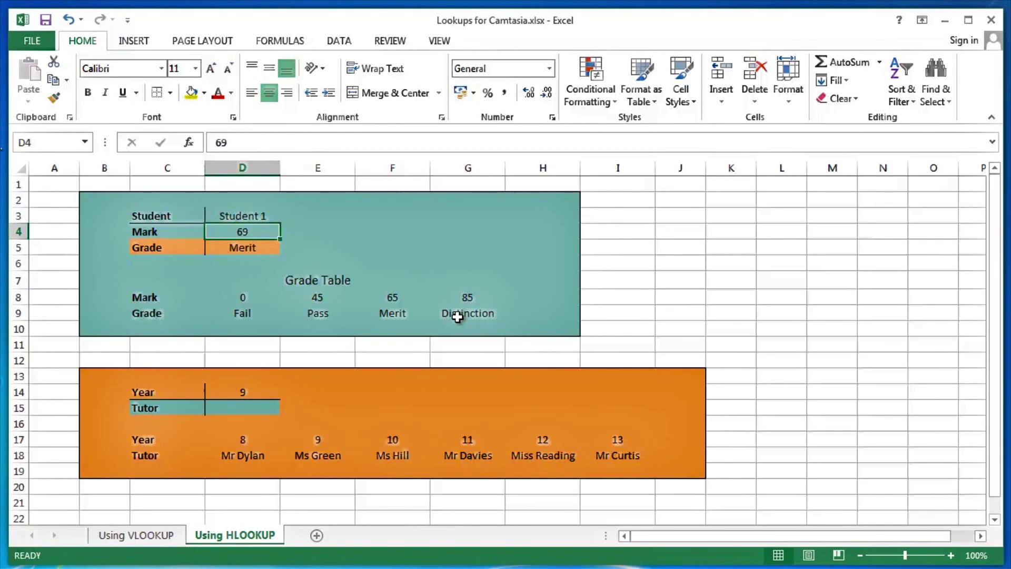
type("87")
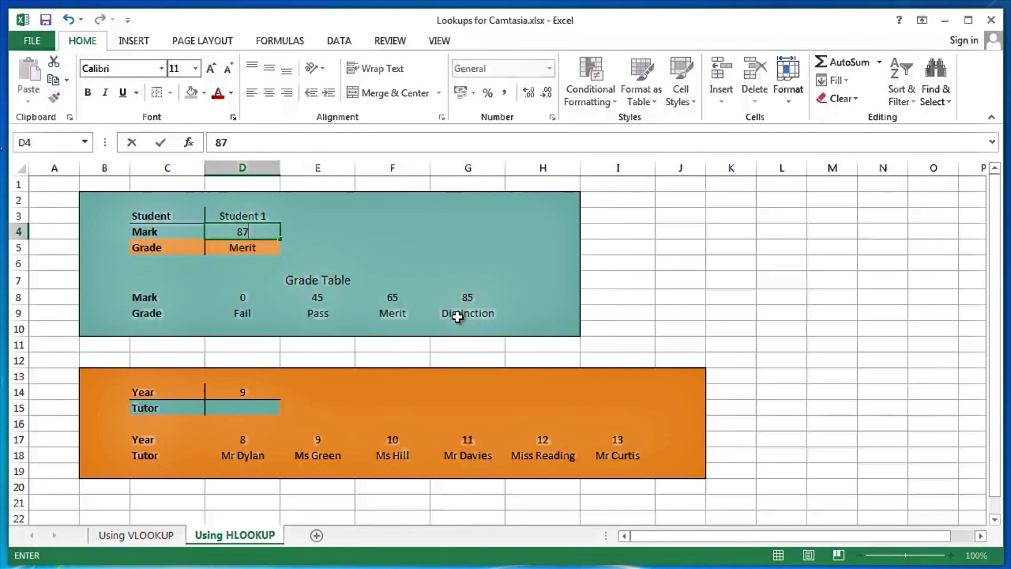
key("Return")
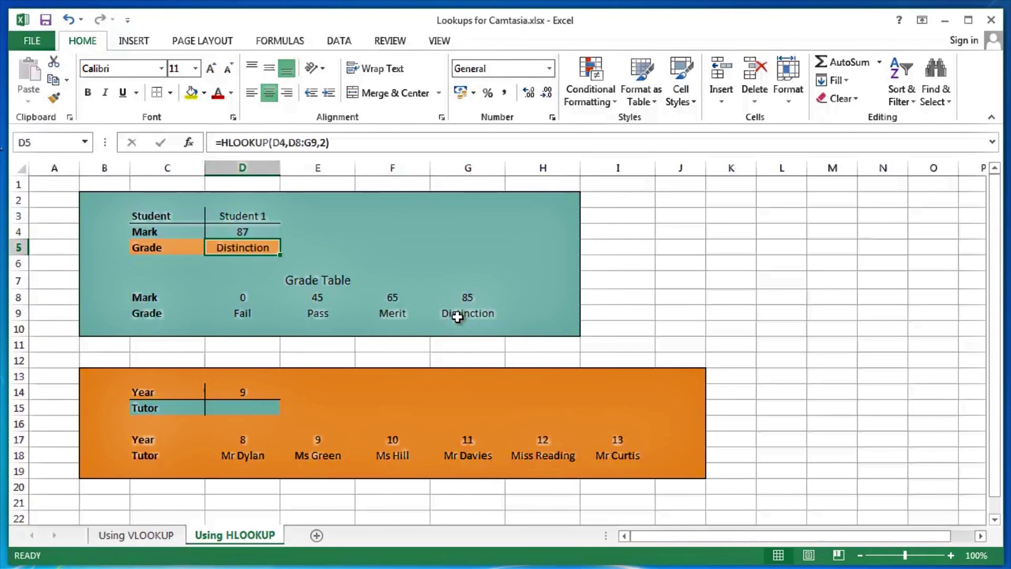
key("F2")
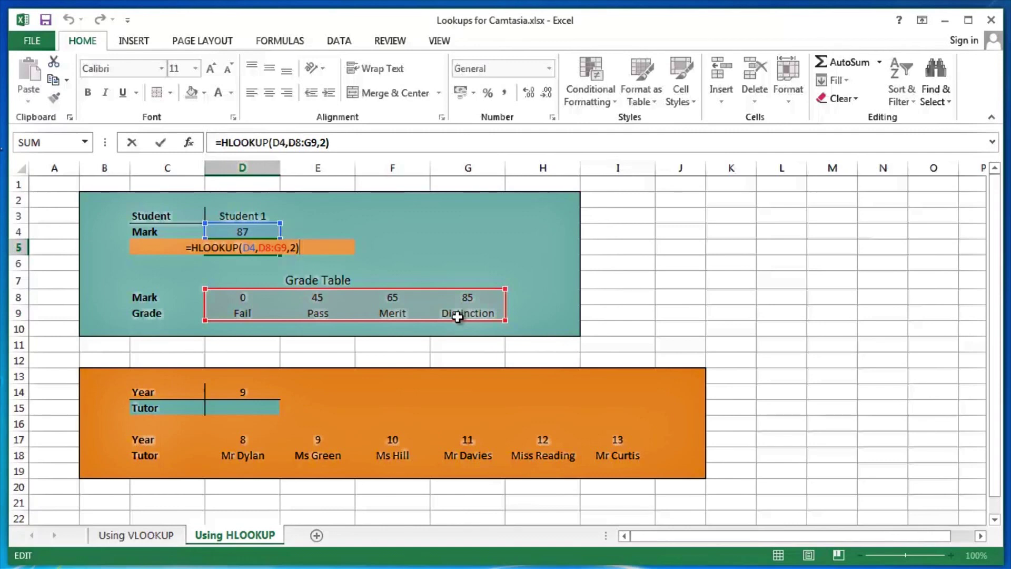
key("Return")
Move down to the tutor section, highlight the Year/Tutor table, and land on Tutor cell D15.
key("Down")
key("Down")
key("Down")
key("Down")
key("Down")
key("Down")
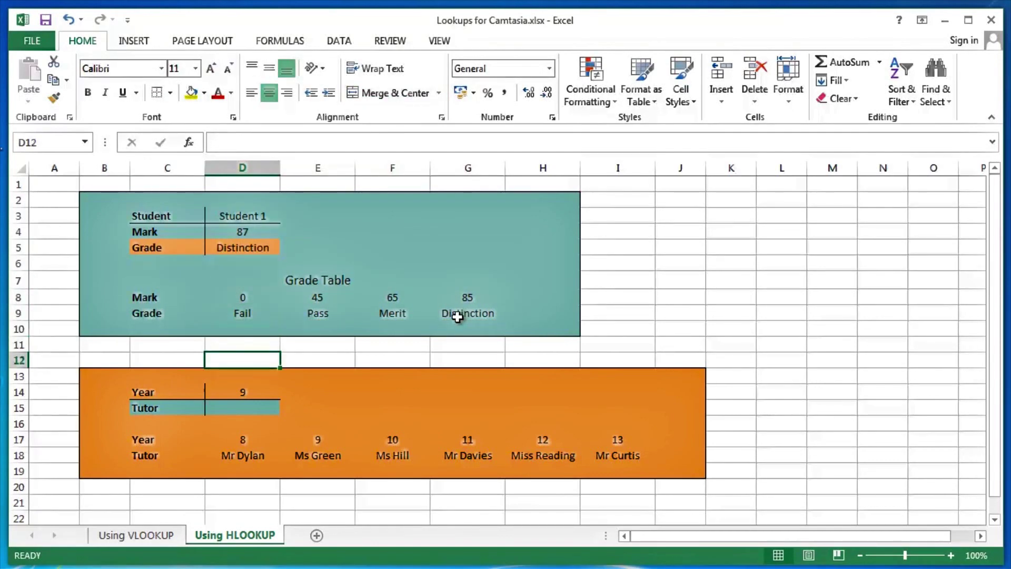
key("Down")
key("Down")
key("Down")
key("Down")
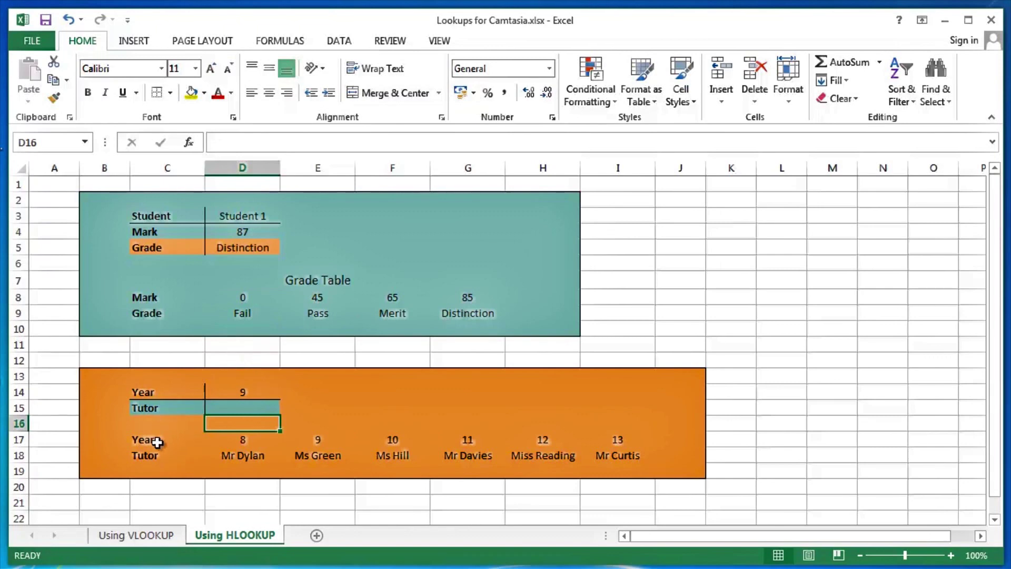
left_click_drag(156, 442, 592, 462)
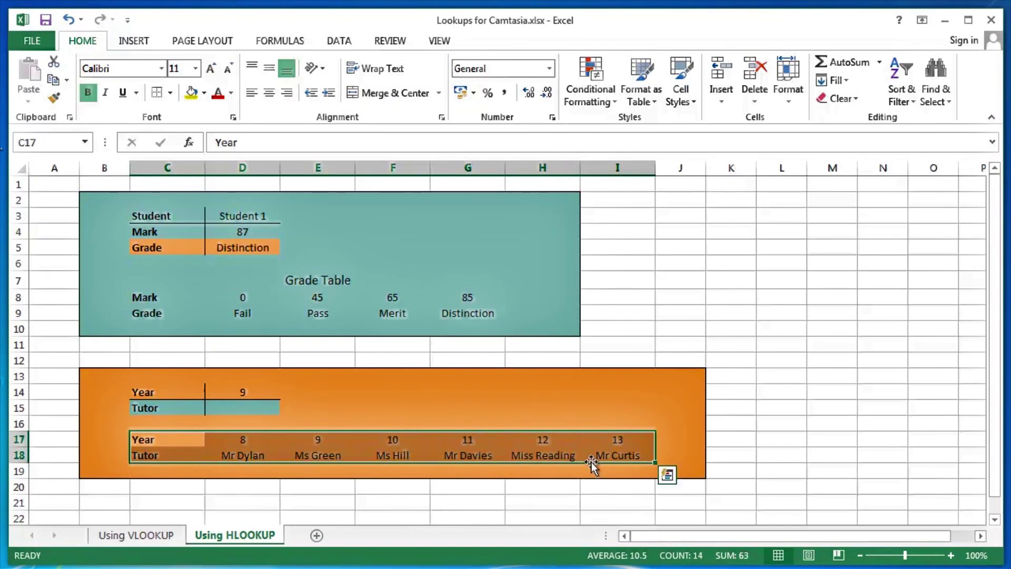
left_click(233, 396)
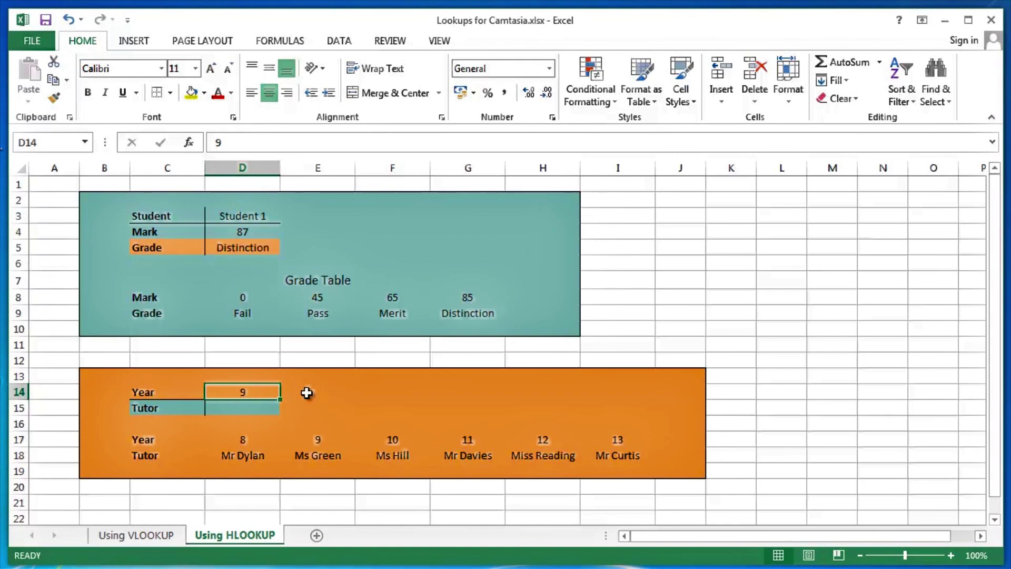
key("Down")
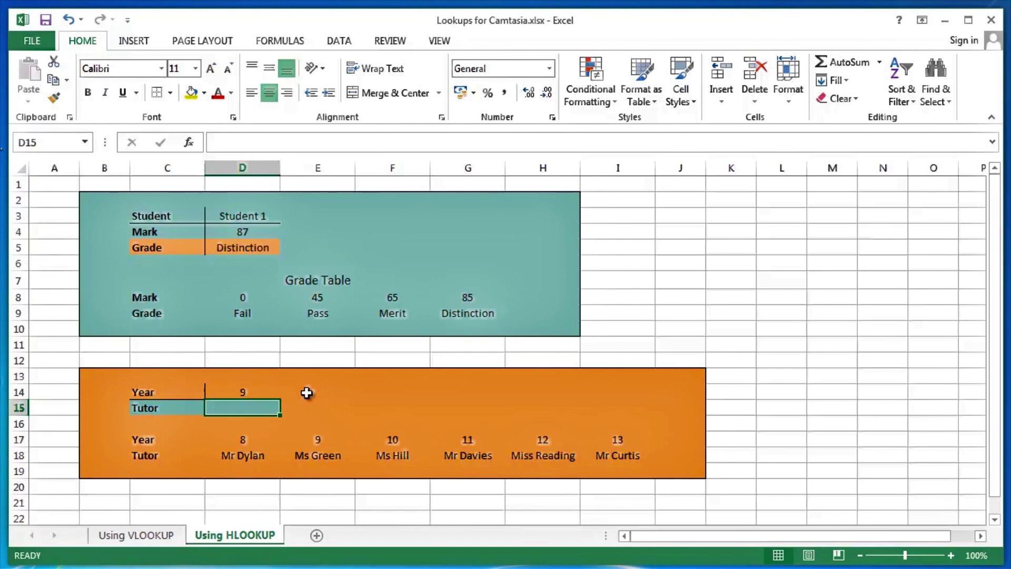
Enter =HLOOKUP(D14,D17:I18,2,FALSE) in D15 so it returns Ms Green for Year 9.
type("=hl")
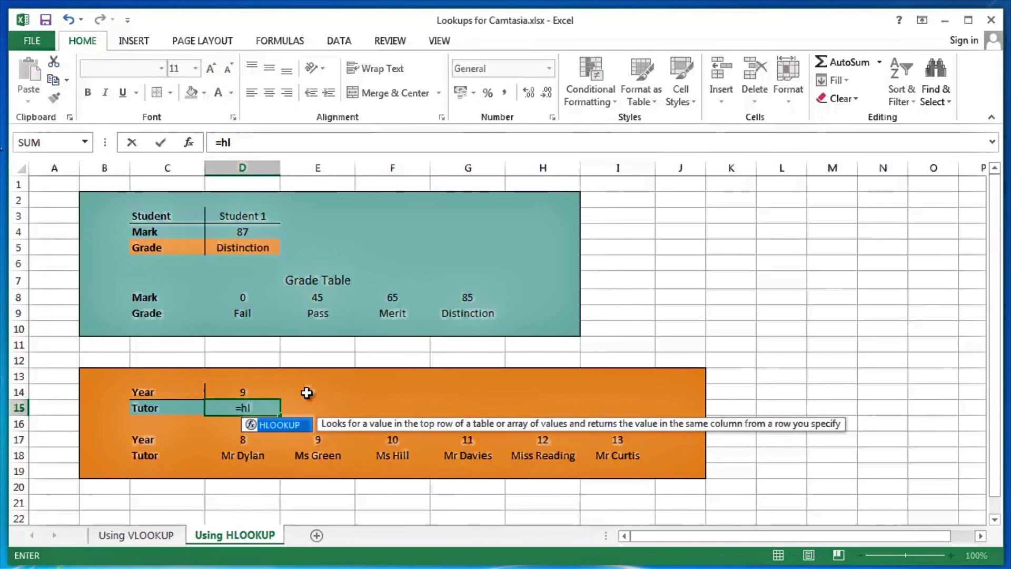
key("Tab")
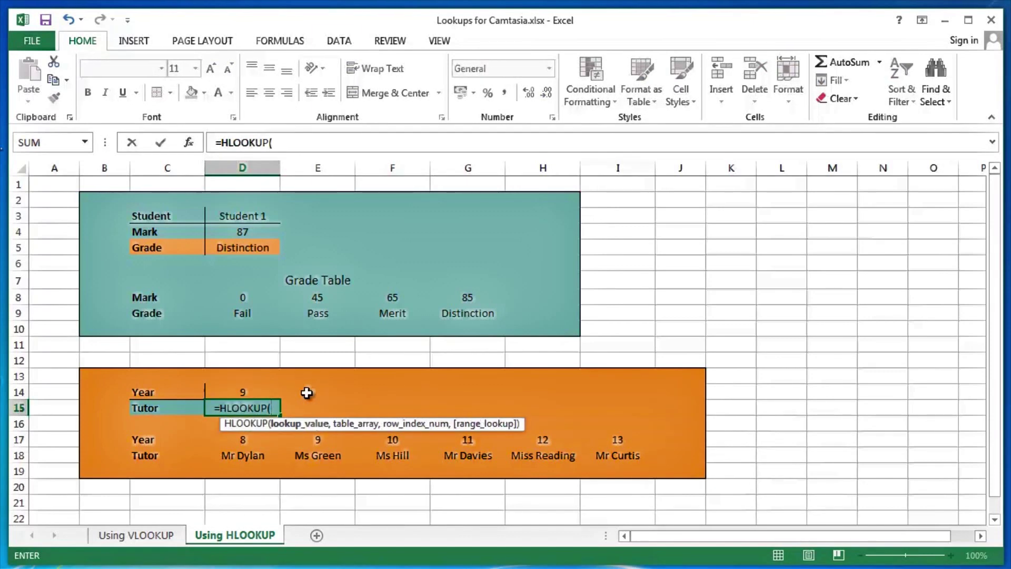
left_click(238, 390)
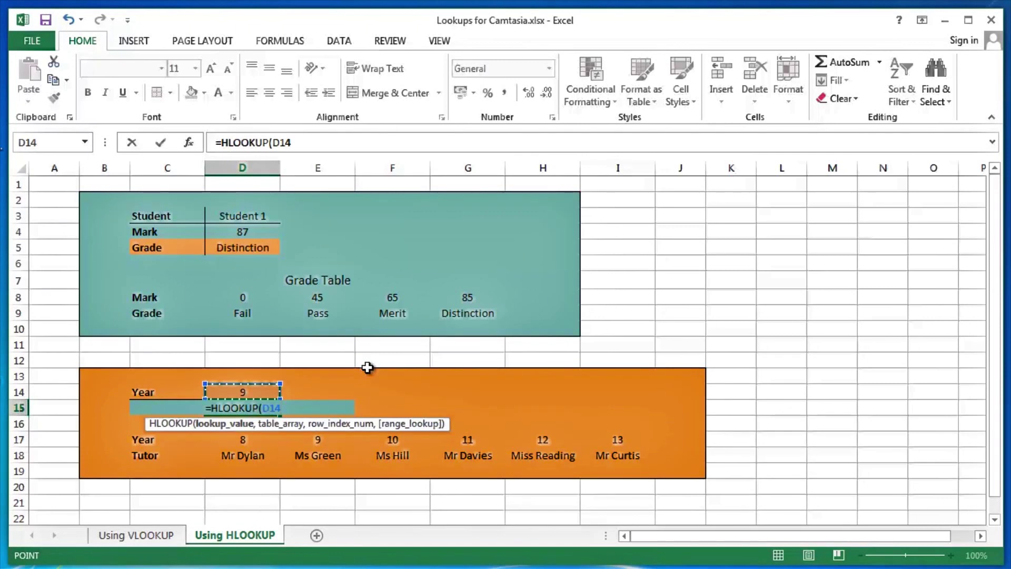
type(",")
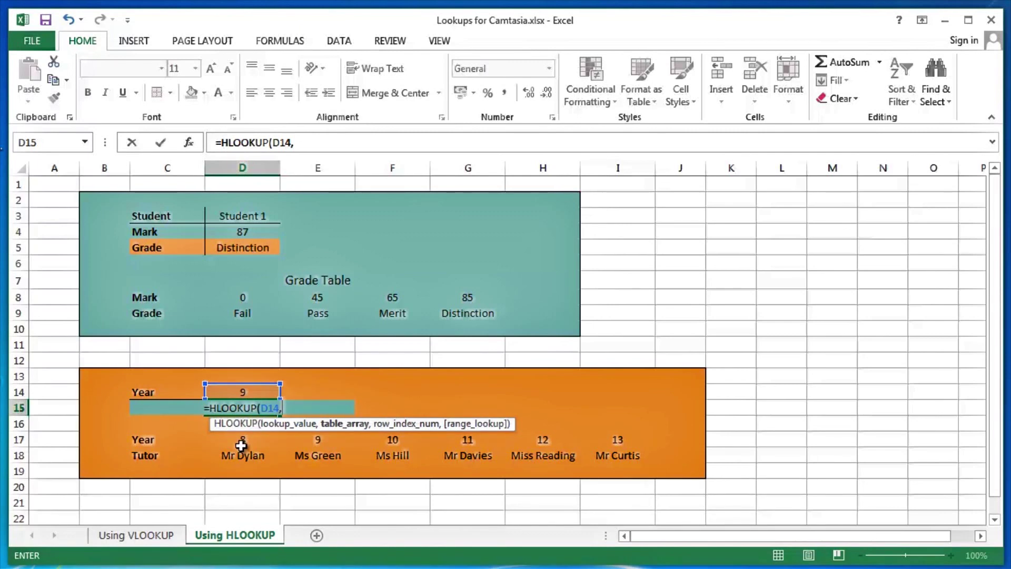
left_click_drag(241, 442, 609, 456)
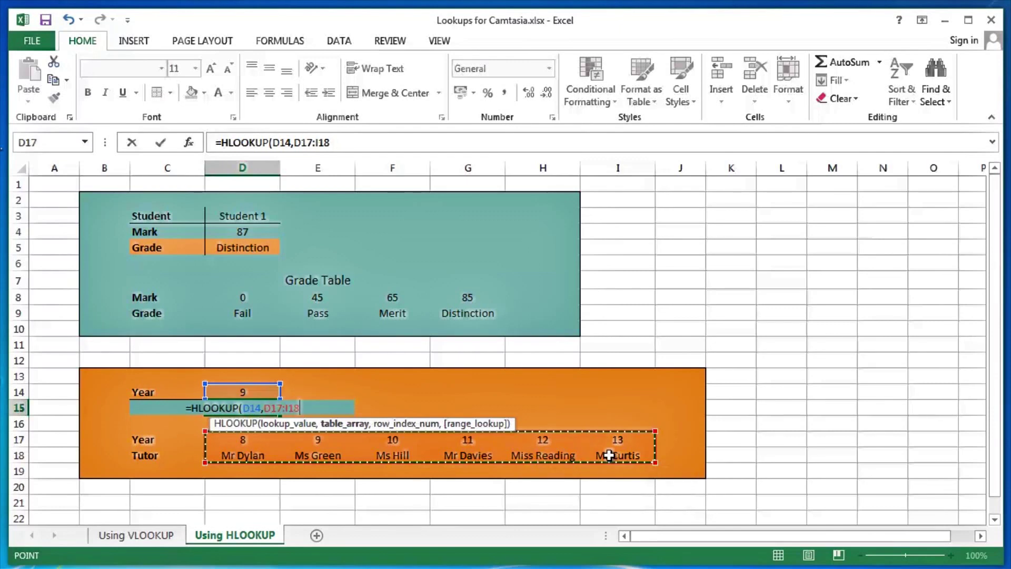
type(",")
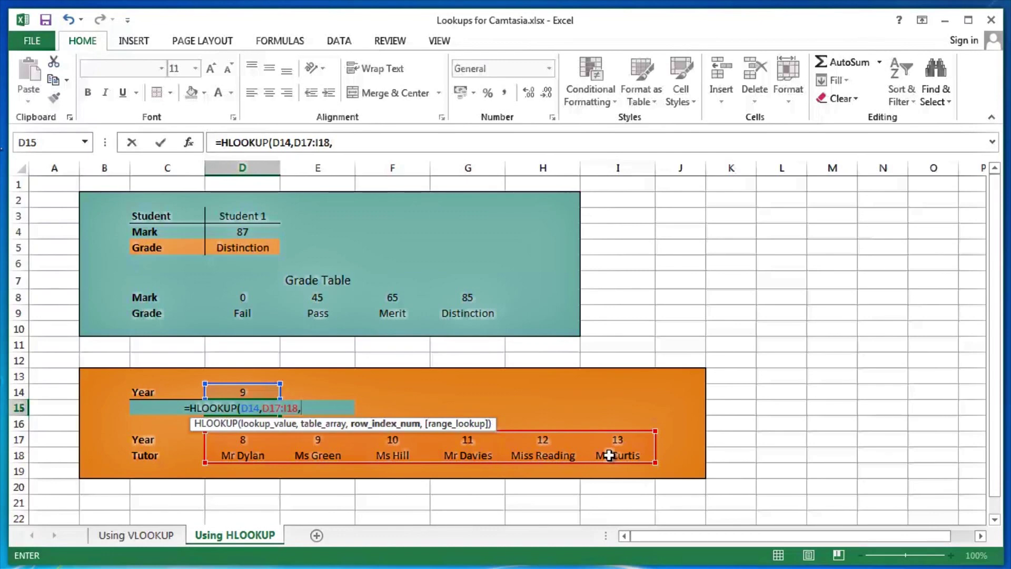
type("2")
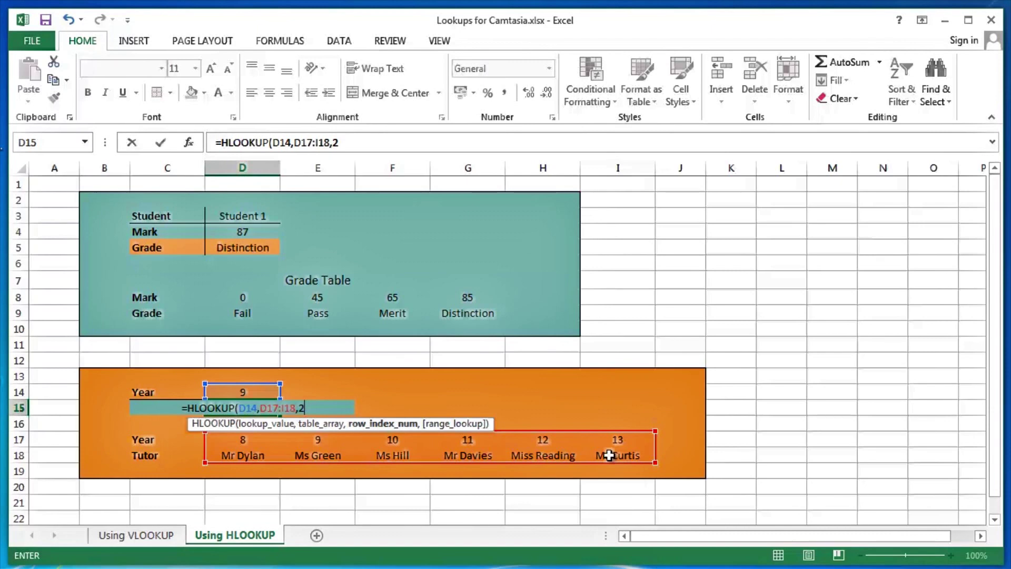
type(",")
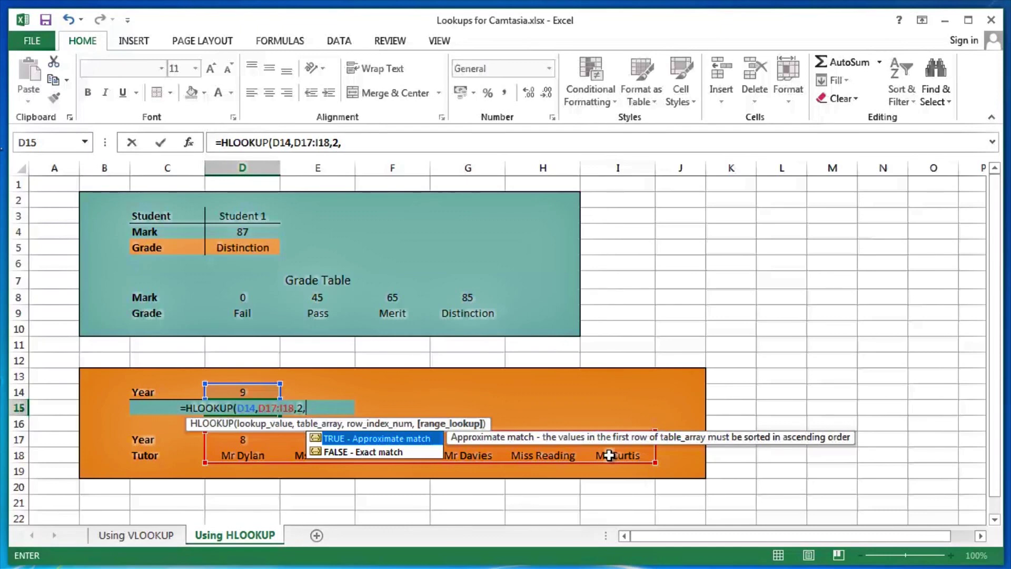
key("Down")
key("Tab")
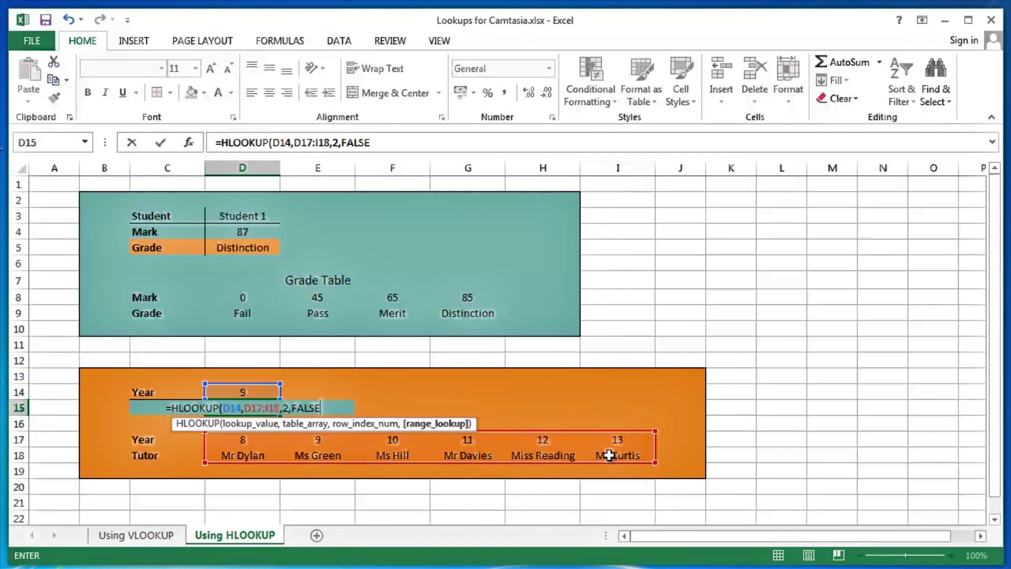
key("Return")
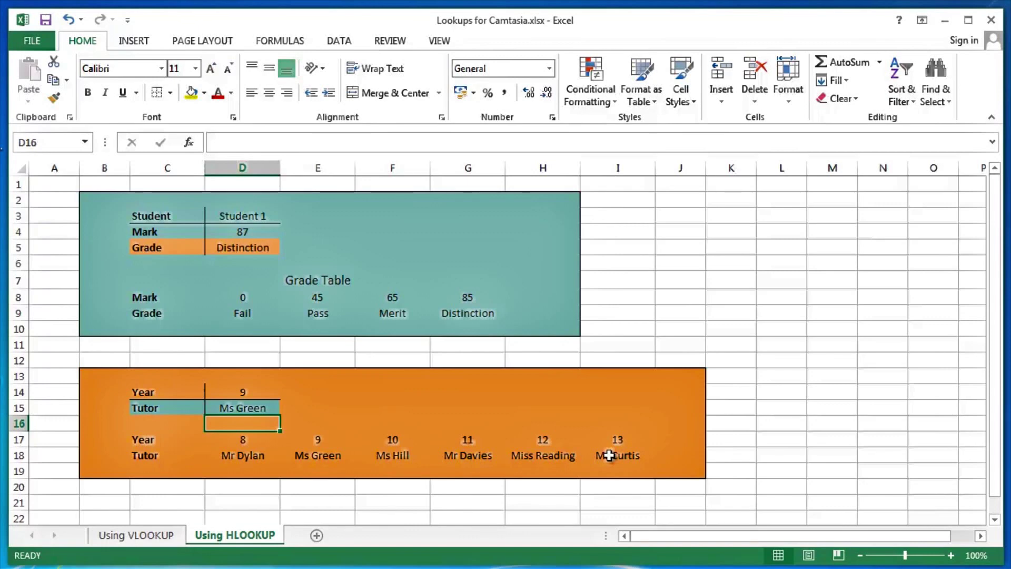
Enter 11 as the year in D14, making D15's tutor lookup return Mr Davies.
key("Up")
key("Up")
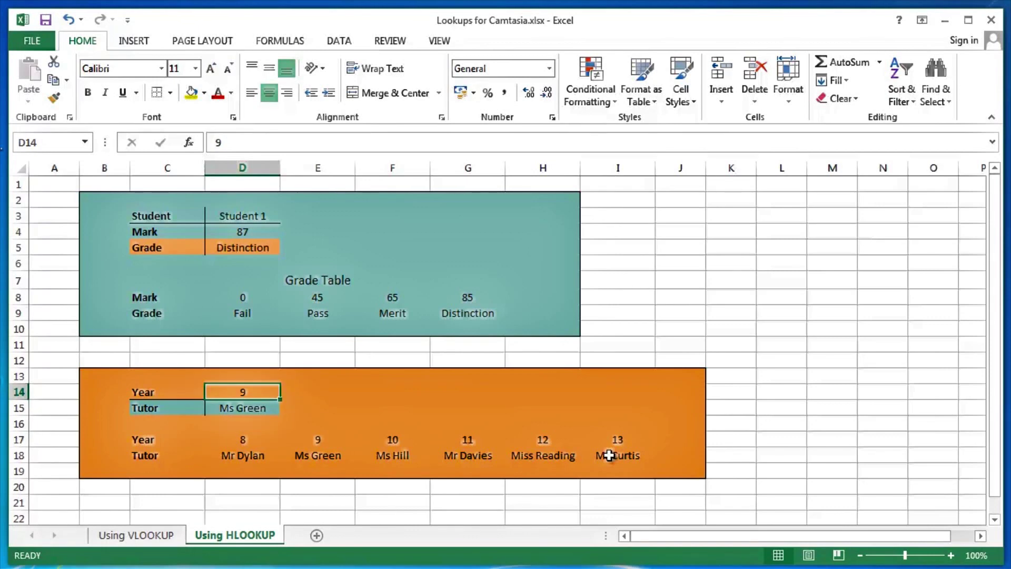
type("11")
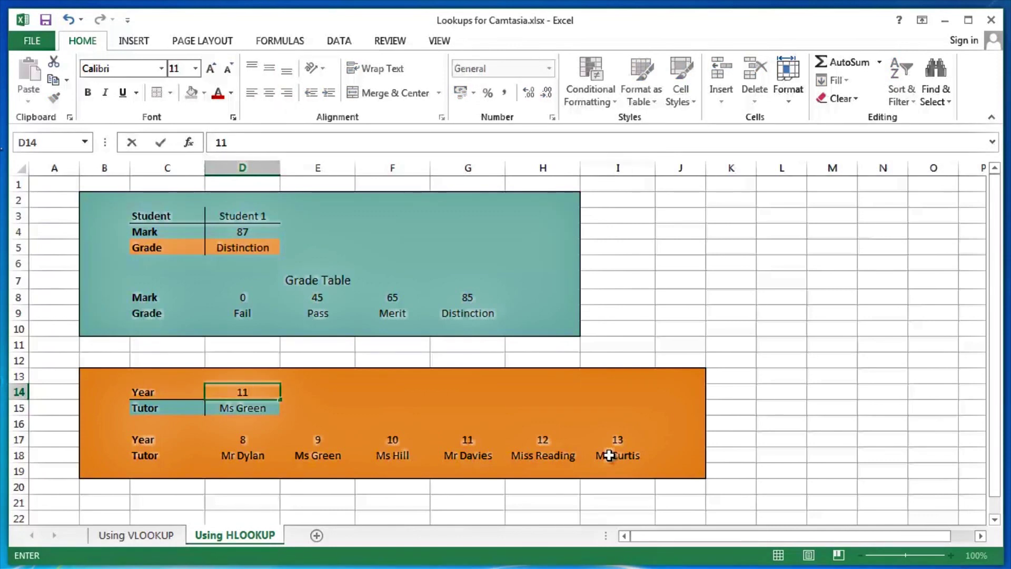
key("Return")
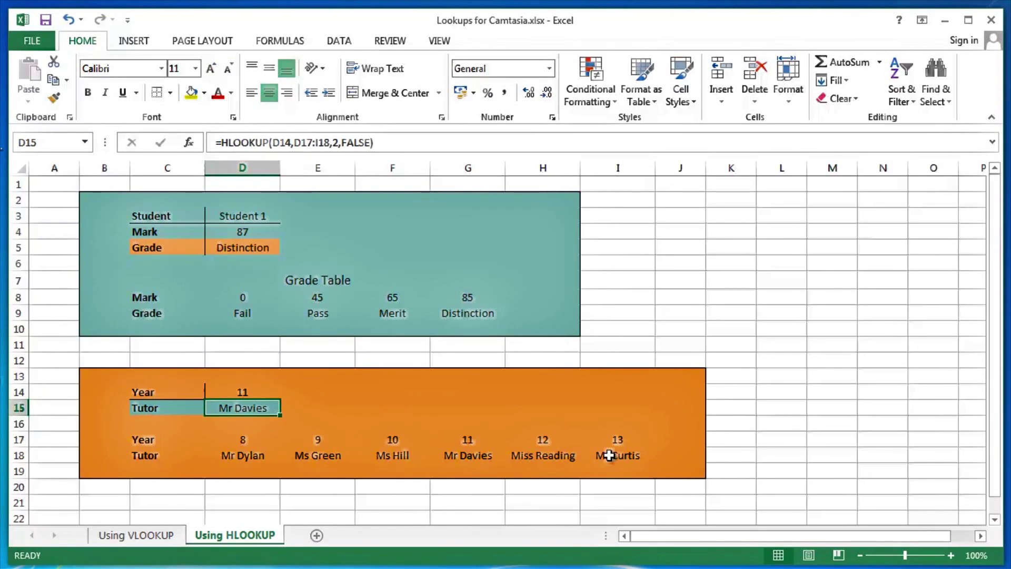
Show D15's formula =HLOOKUP(D14,D17:I18,2,FALSE) in edit mode with its highlighted references.
key("F2")
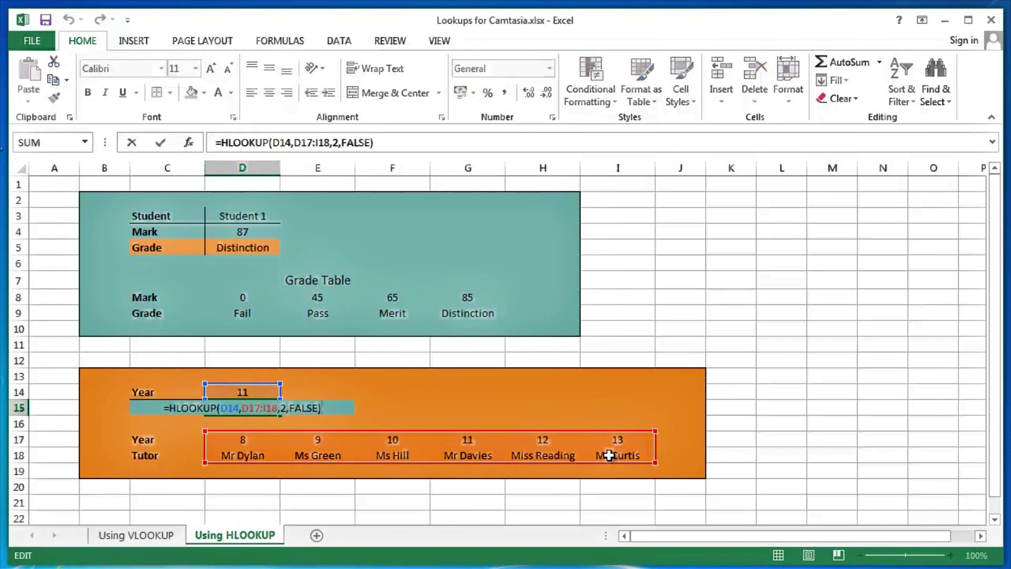